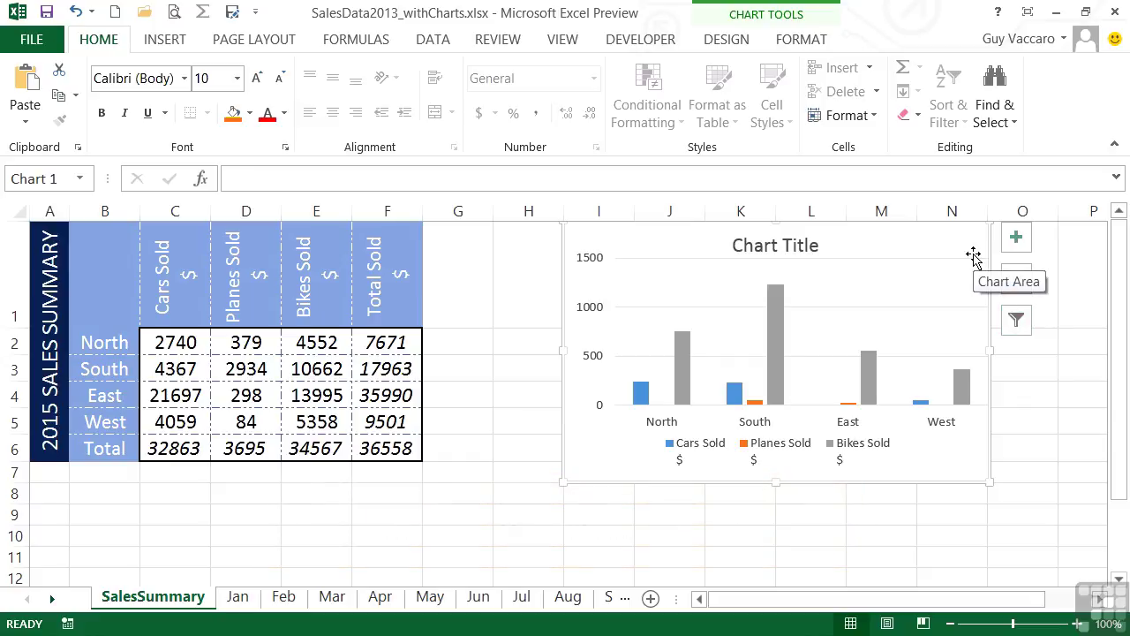
Hide the chart's title, gridlines, legend and axes.
left_click(1017, 238)
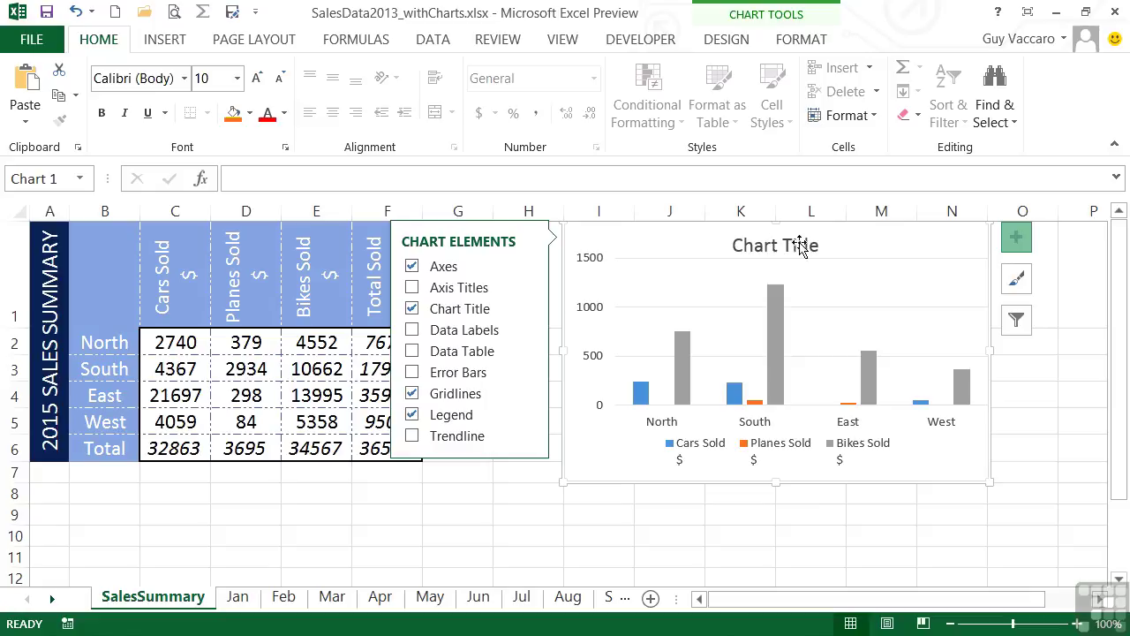
left_click(411, 310)
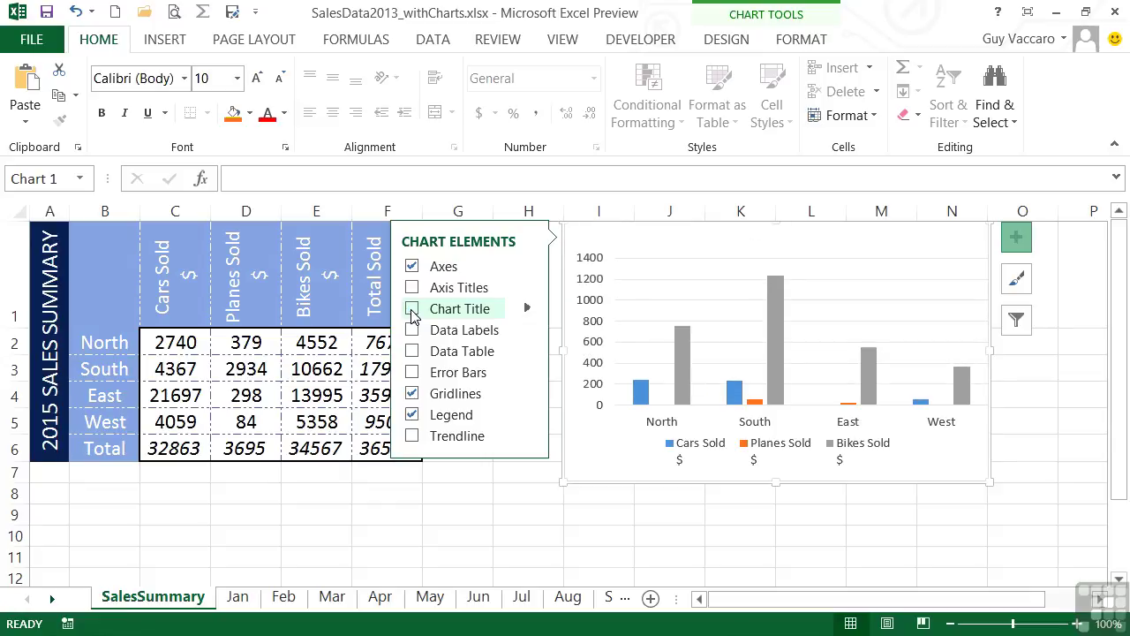
left_click(412, 395)
left_click(411, 418)
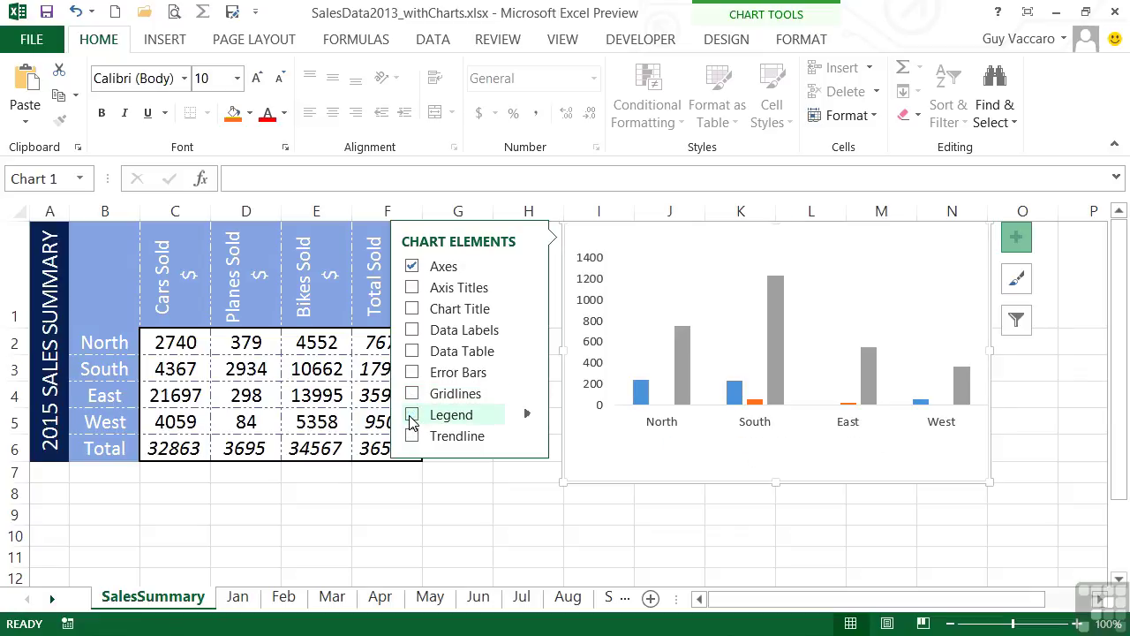
left_click(413, 268)
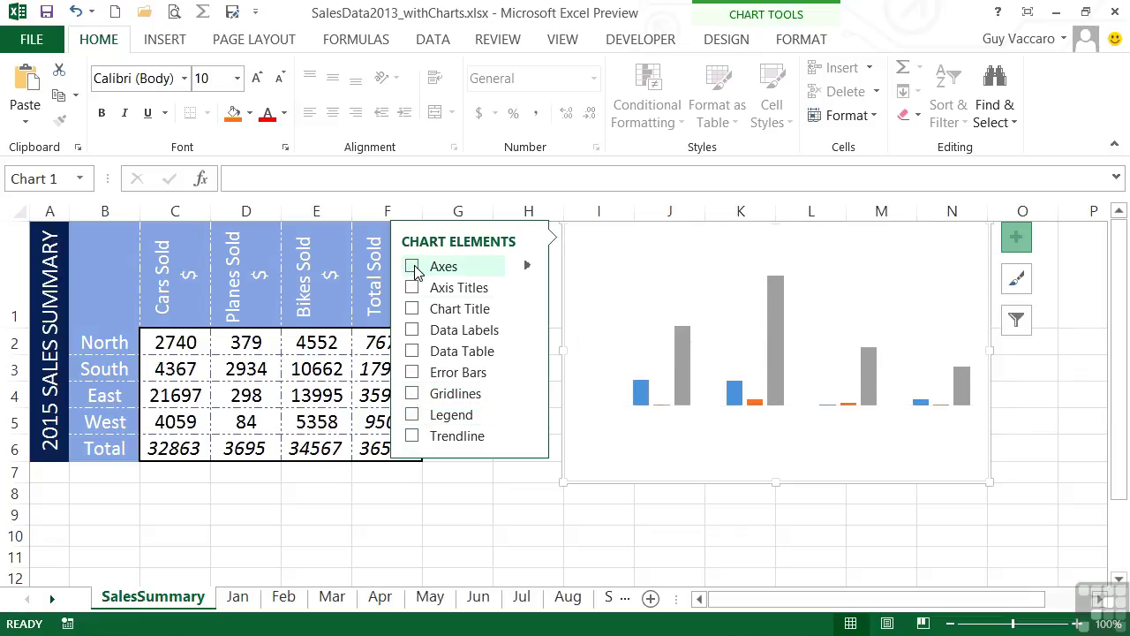
Show the chart's axes, axis titles, gridlines and legend, leaving the chart title hidden.
left_click(412, 268)
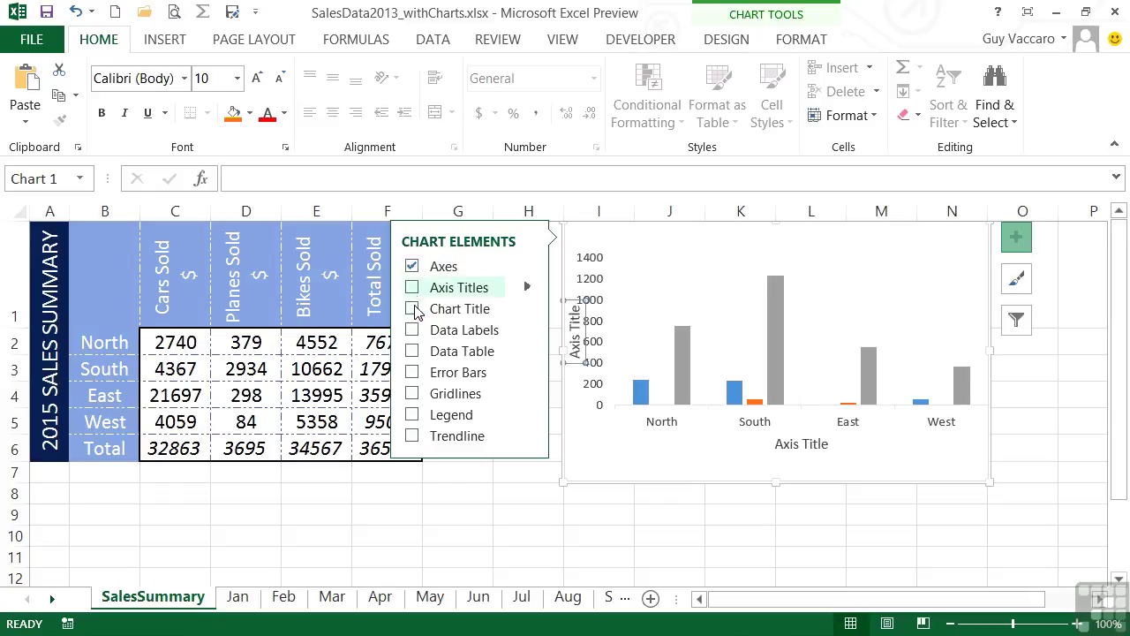
left_click(412, 309)
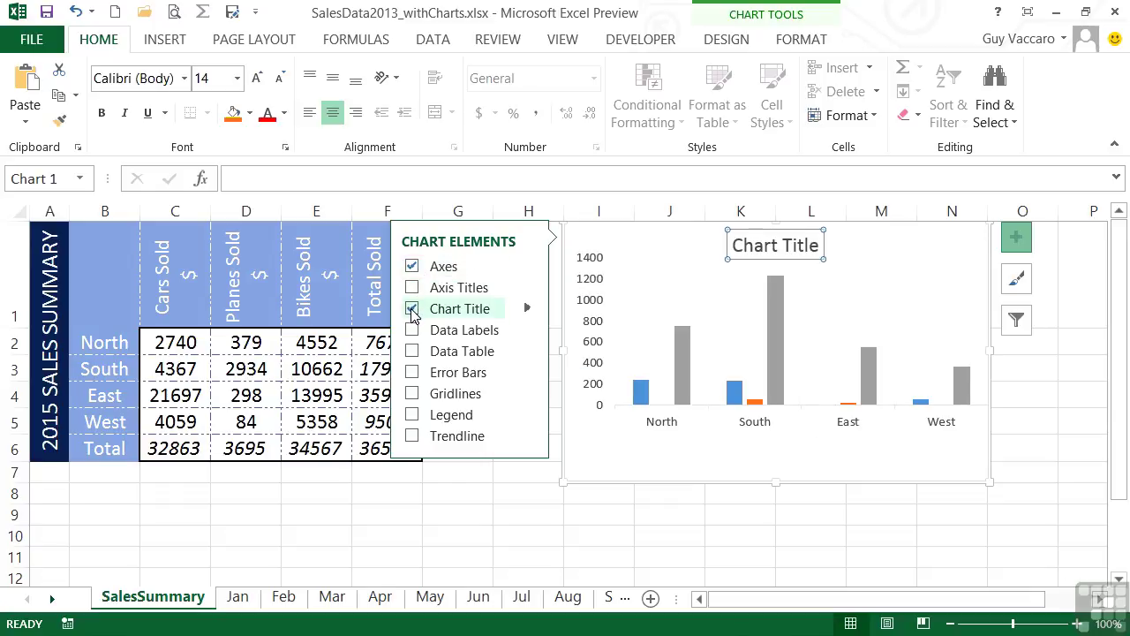
left_click(412, 288)
left_click(421, 311)
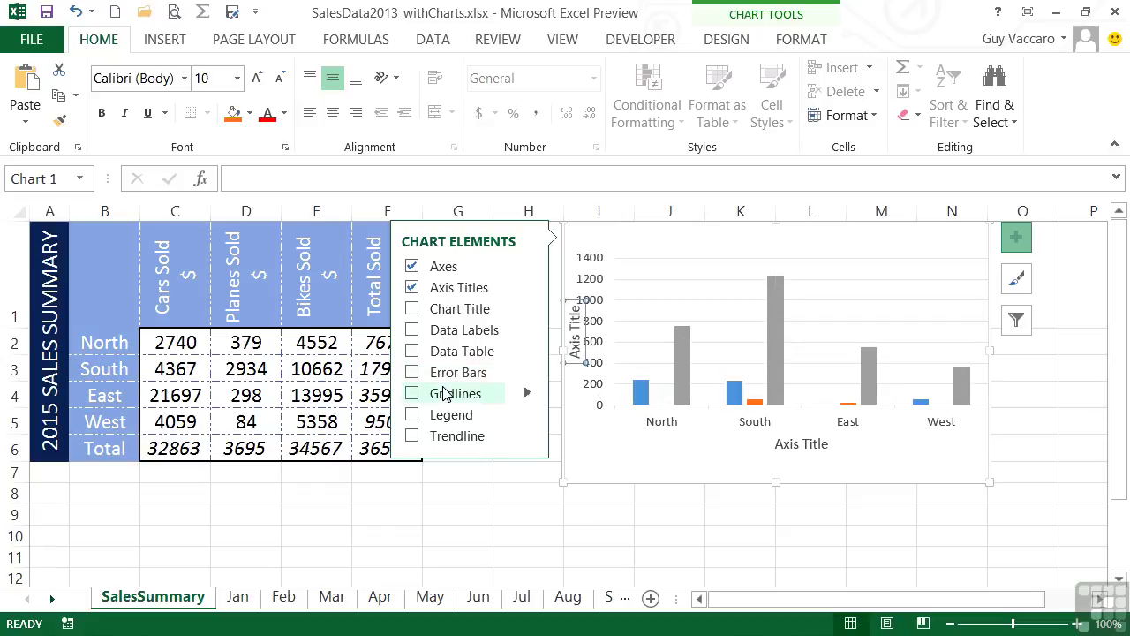
left_click(412, 394)
left_click(412, 415)
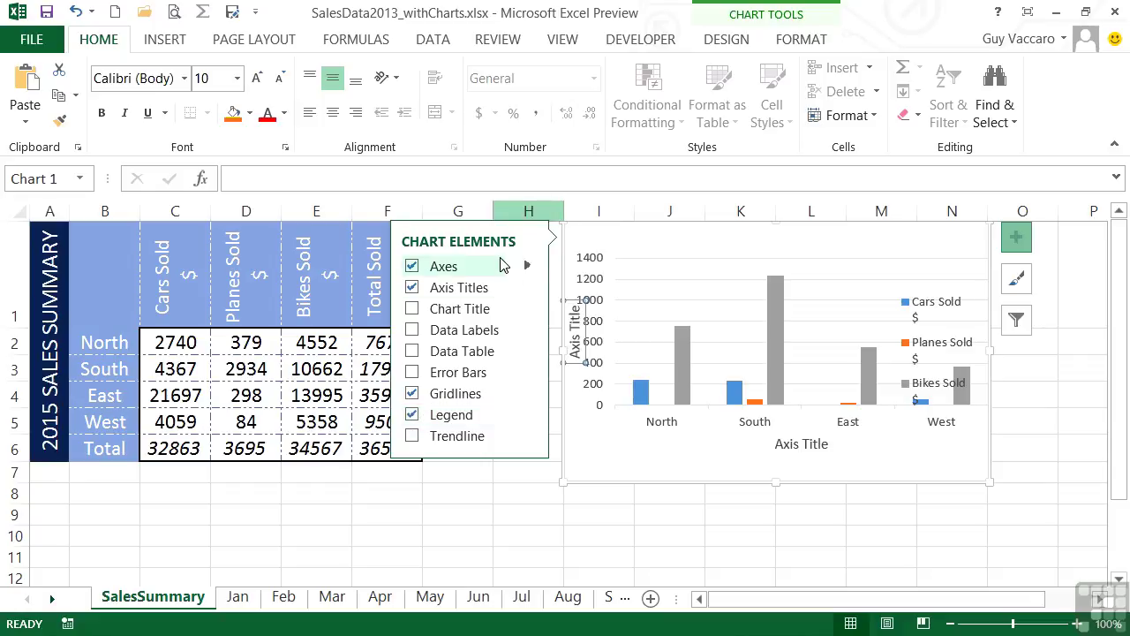
left_click(1016, 243)
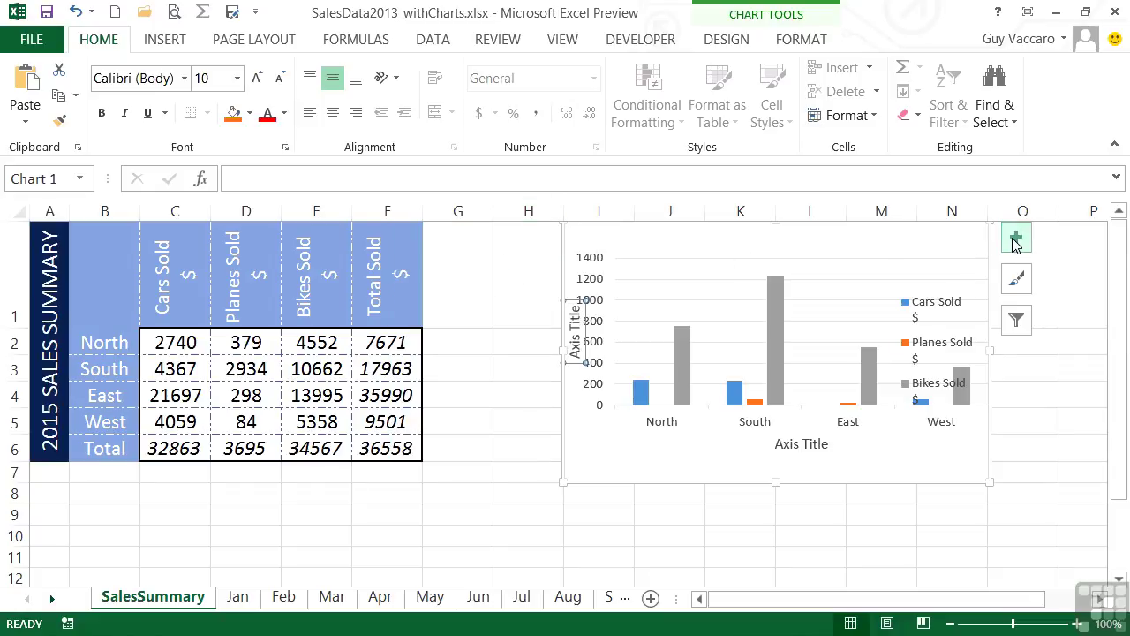
Apply the dark chart style with glowing outlined columns and preview the monochromatic color schemes on it.
left_click(1018, 287)
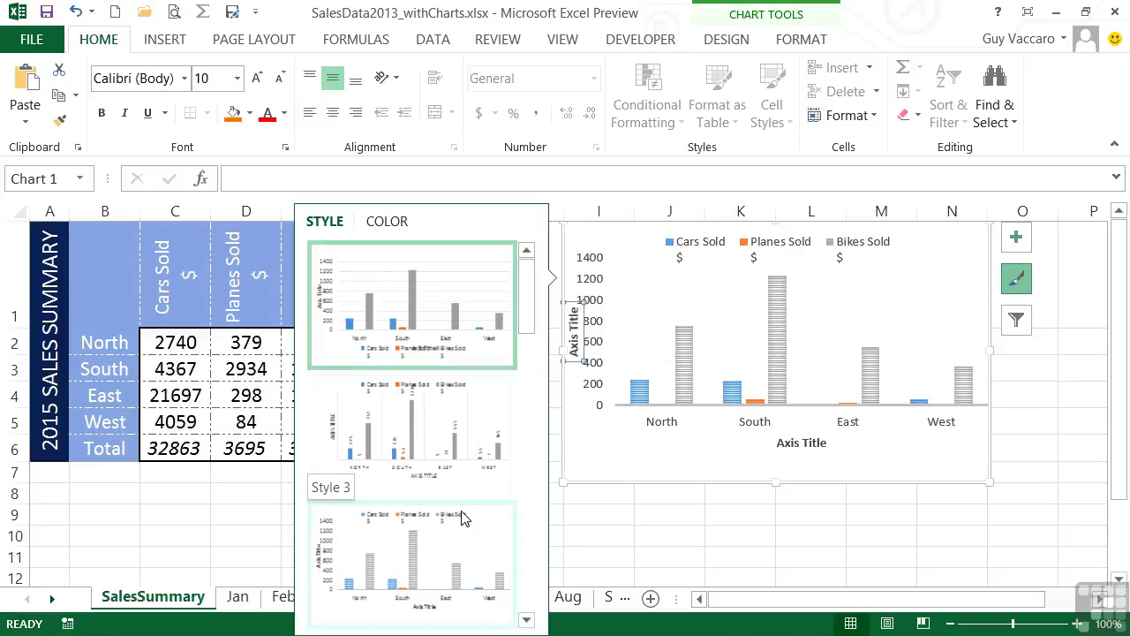
left_click_drag(529, 321, 522, 426)
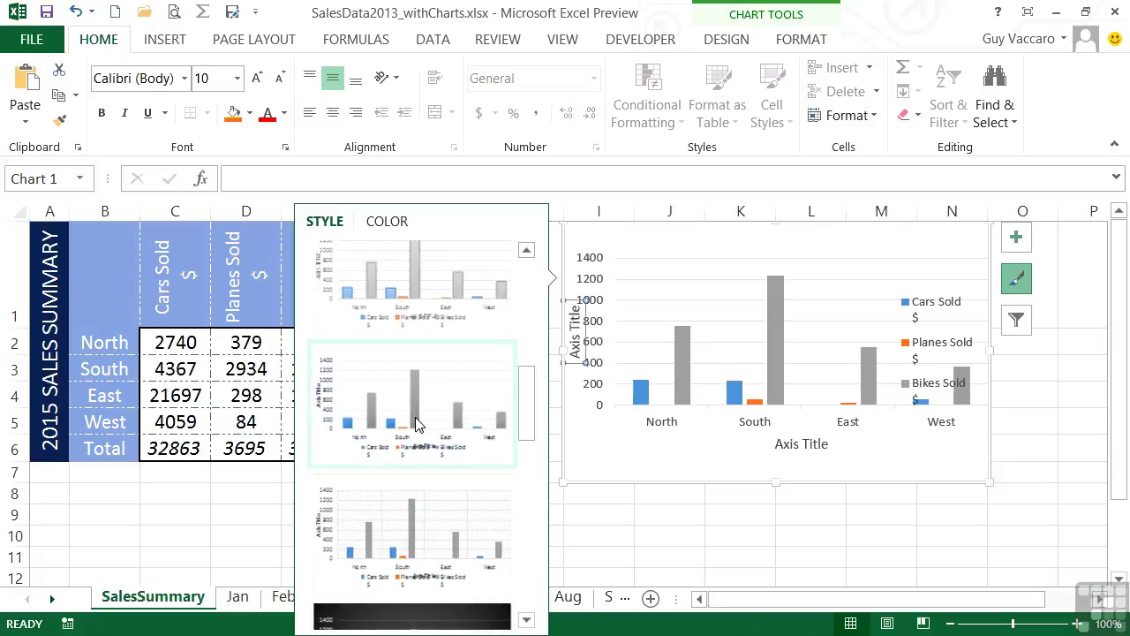
scroll(420, 426, "down", 2)
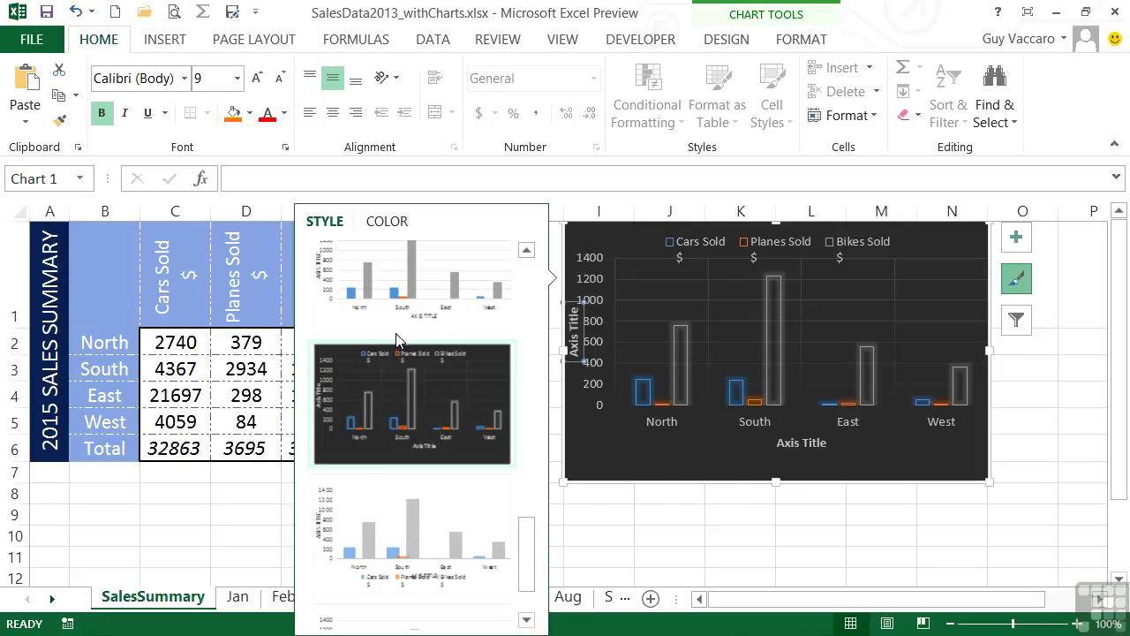
left_click(391, 225)
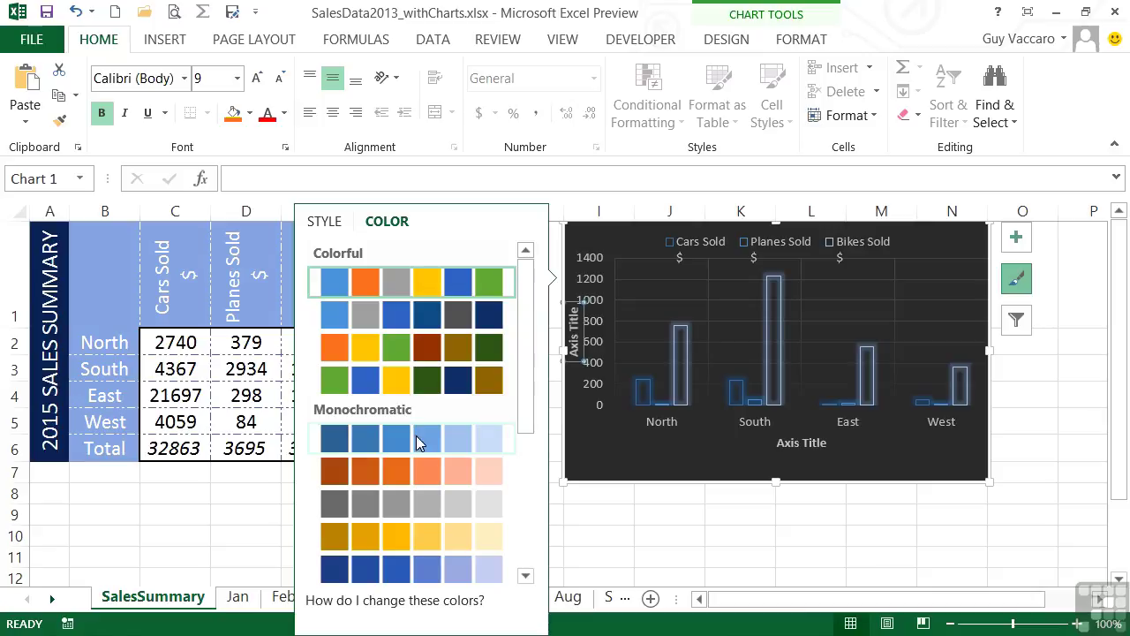
left_click(528, 468)
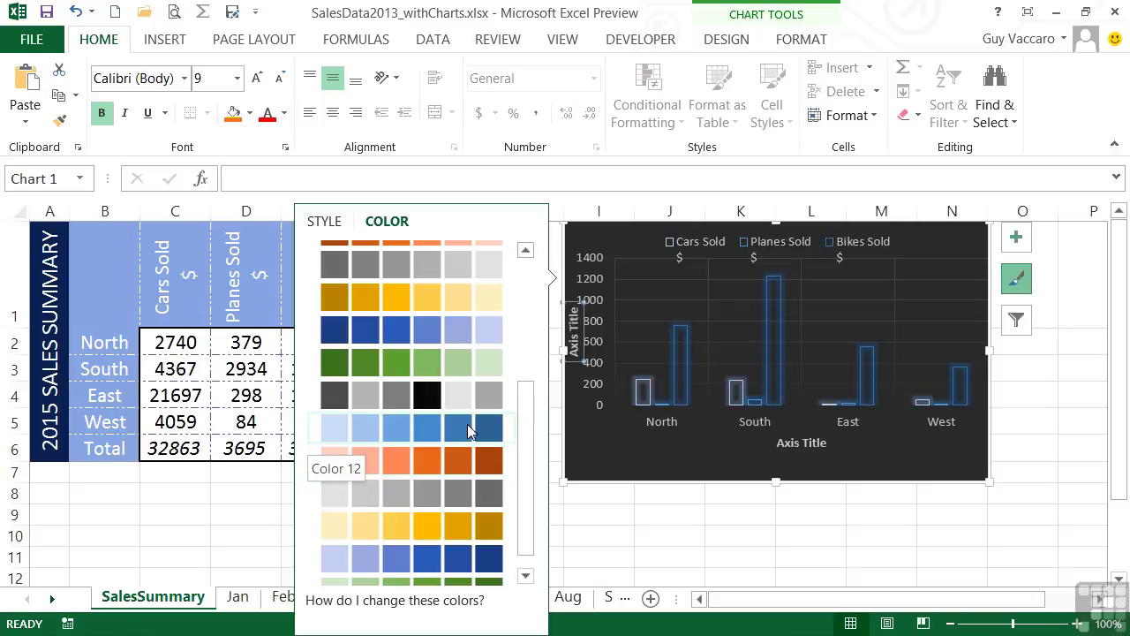
Apply the white chart style with gradient-filled columns and preview alternative color schemes, keeping the first Colorful palette.
left_click(335, 222)
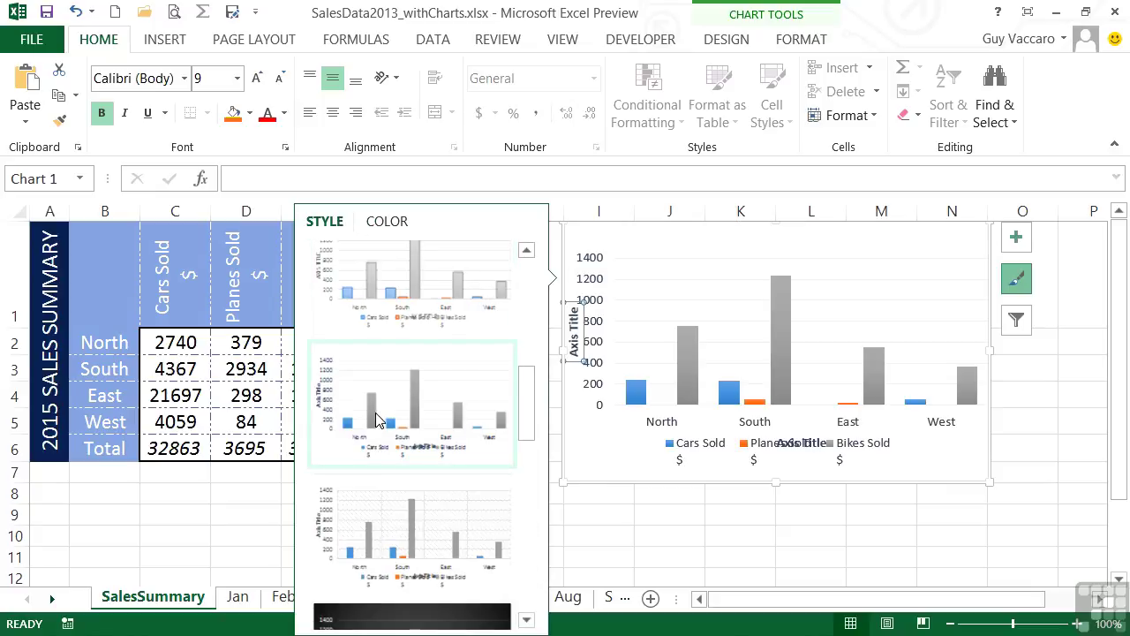
left_click(375, 226)
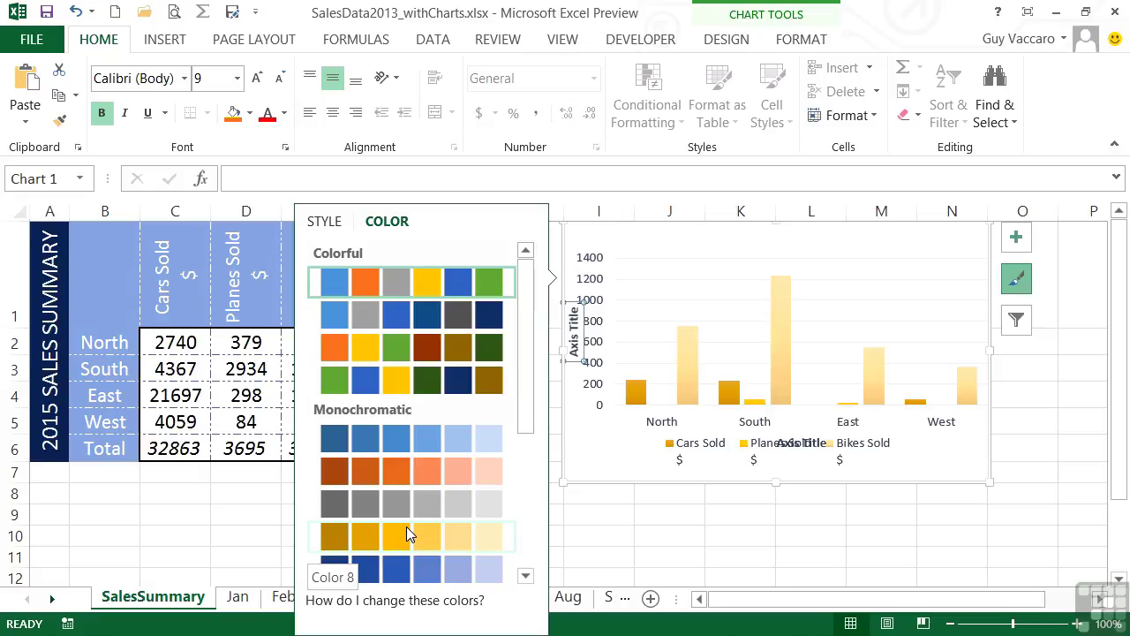
scroll(450, 516, "down", 5)
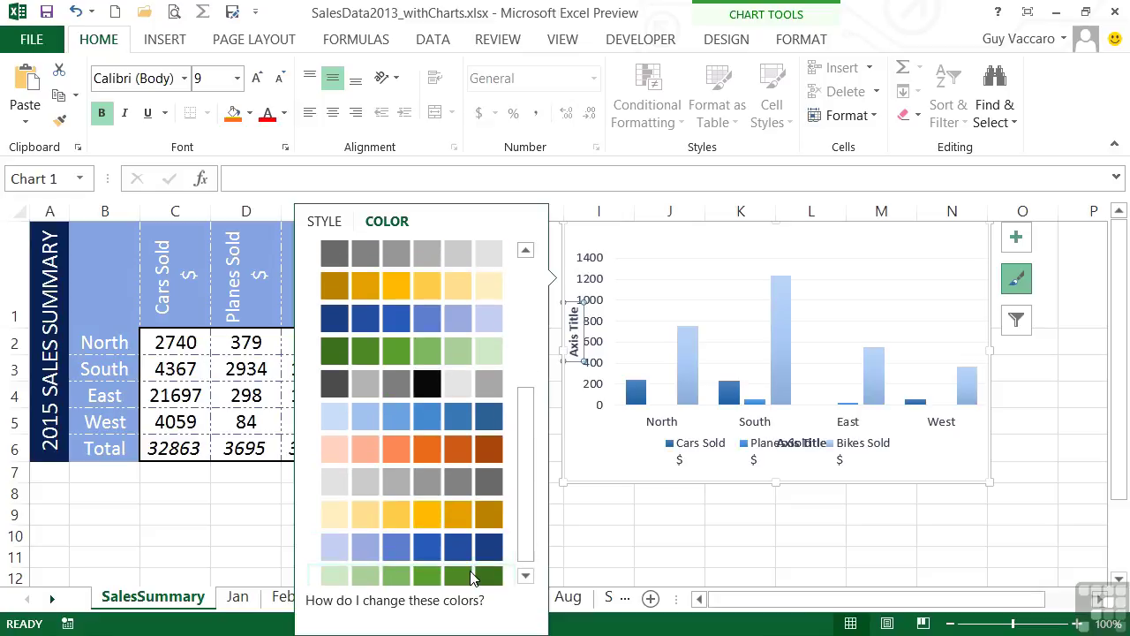
left_click_drag(525, 515, 522, 336)
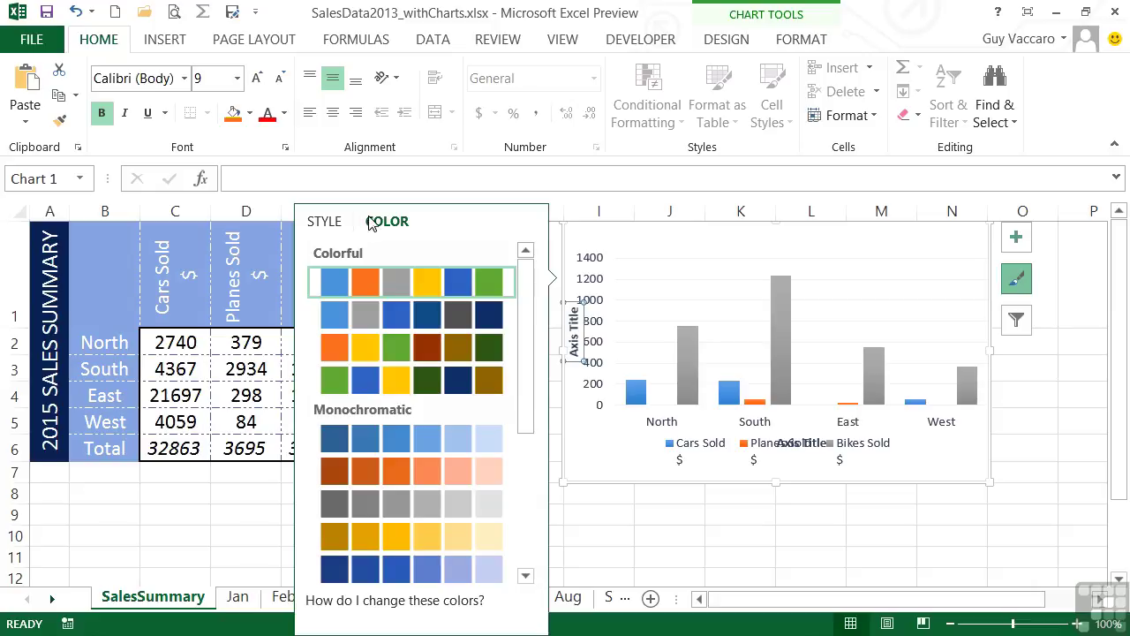
left_click(1016, 279)
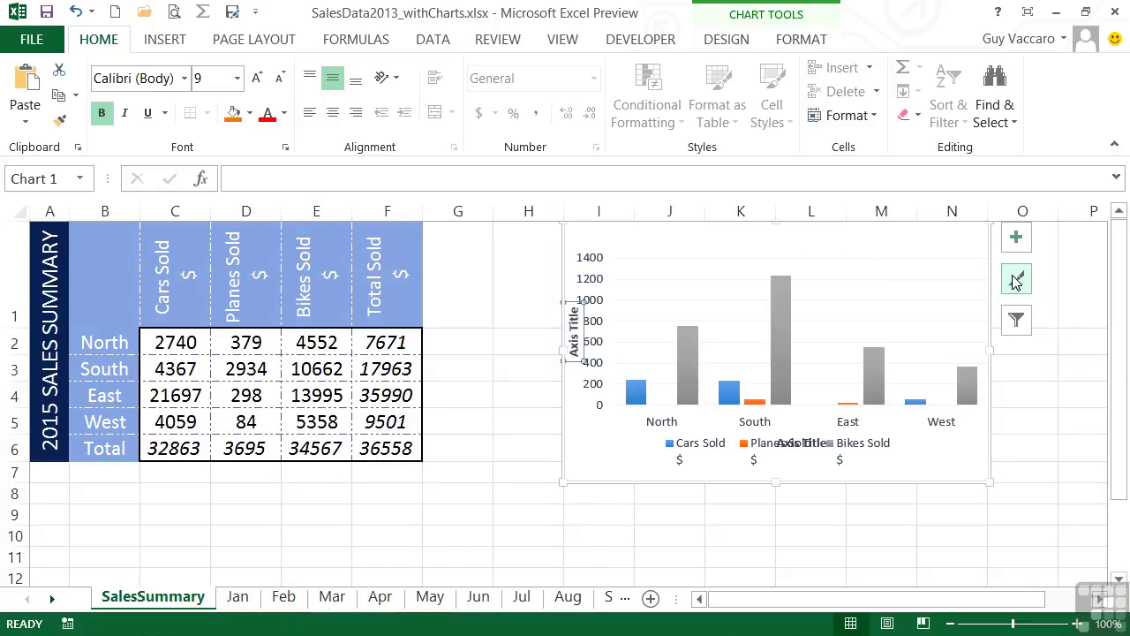
Filter the Planes Sold series and the North category out of the chart.
left_click(1016, 324)
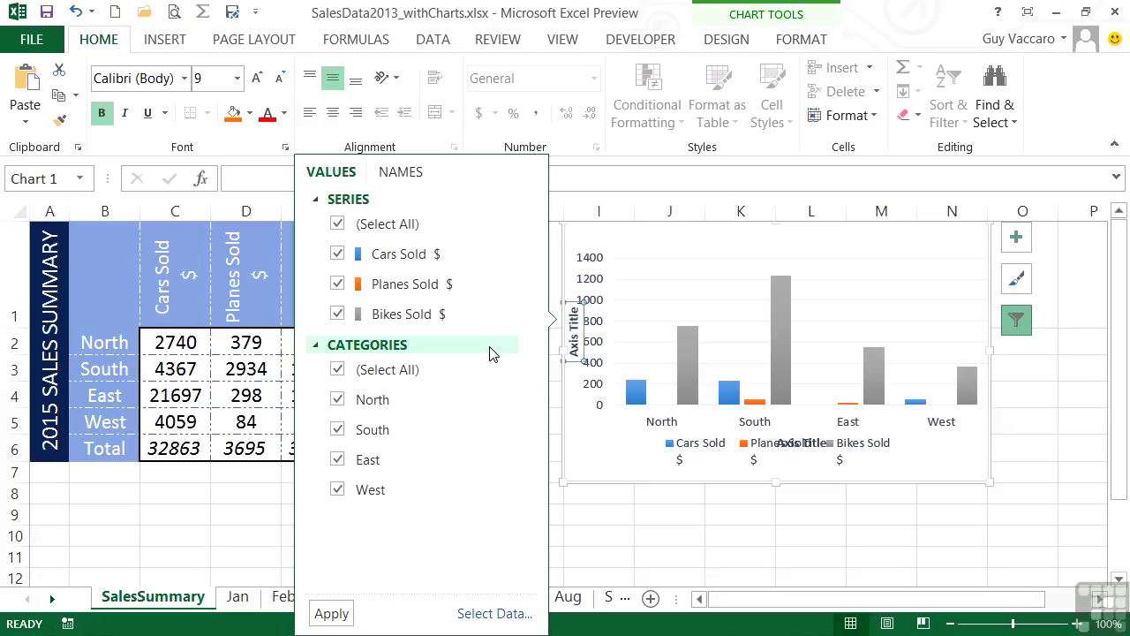
left_click(338, 287)
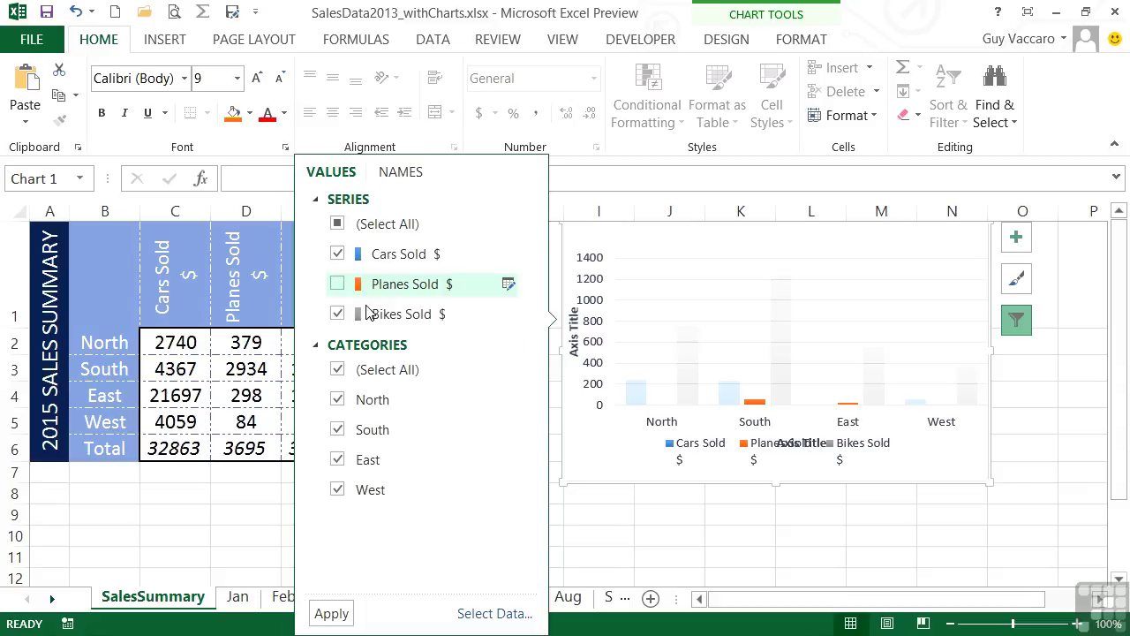
left_click(332, 613)
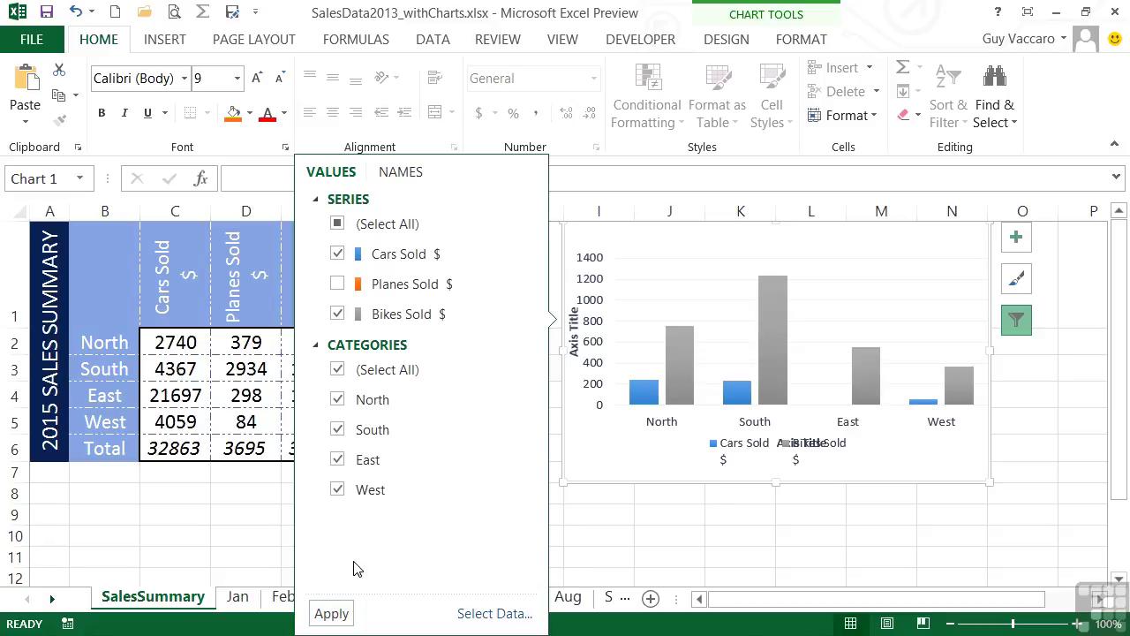
left_click(340, 403)
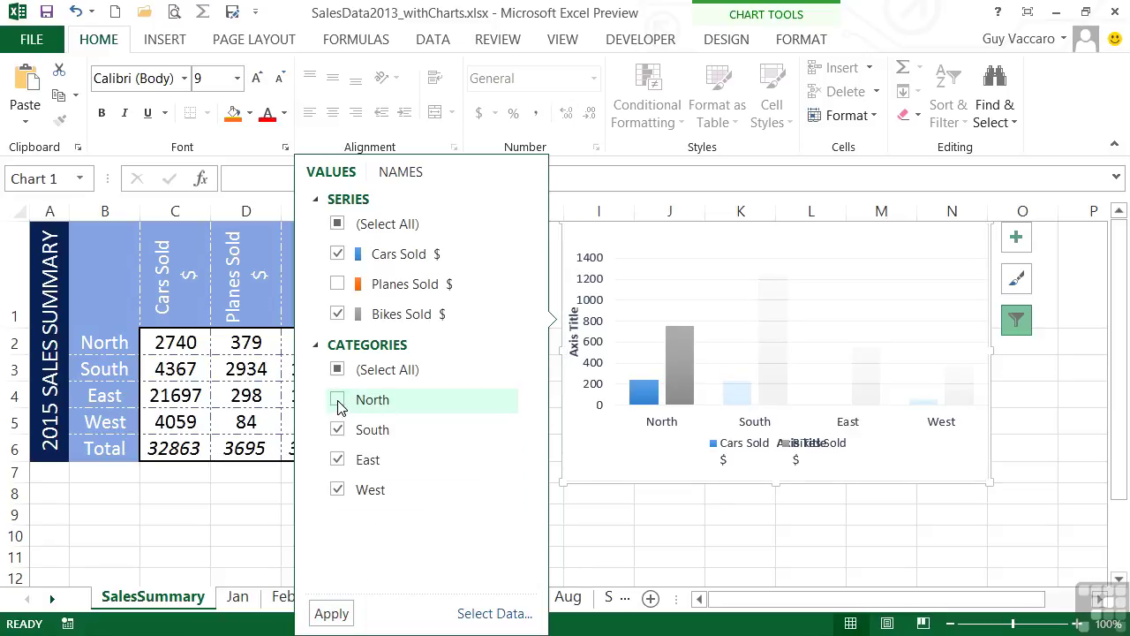
left_click(333, 614)
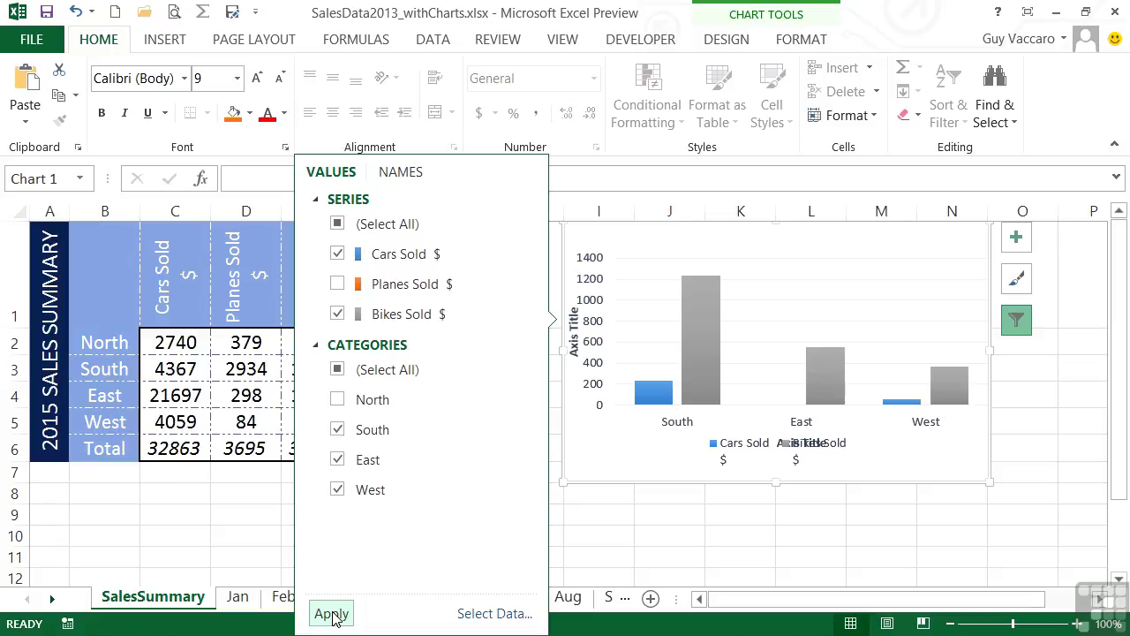
Include the North category and the Planes Sold series in the chart again.
left_click(340, 400)
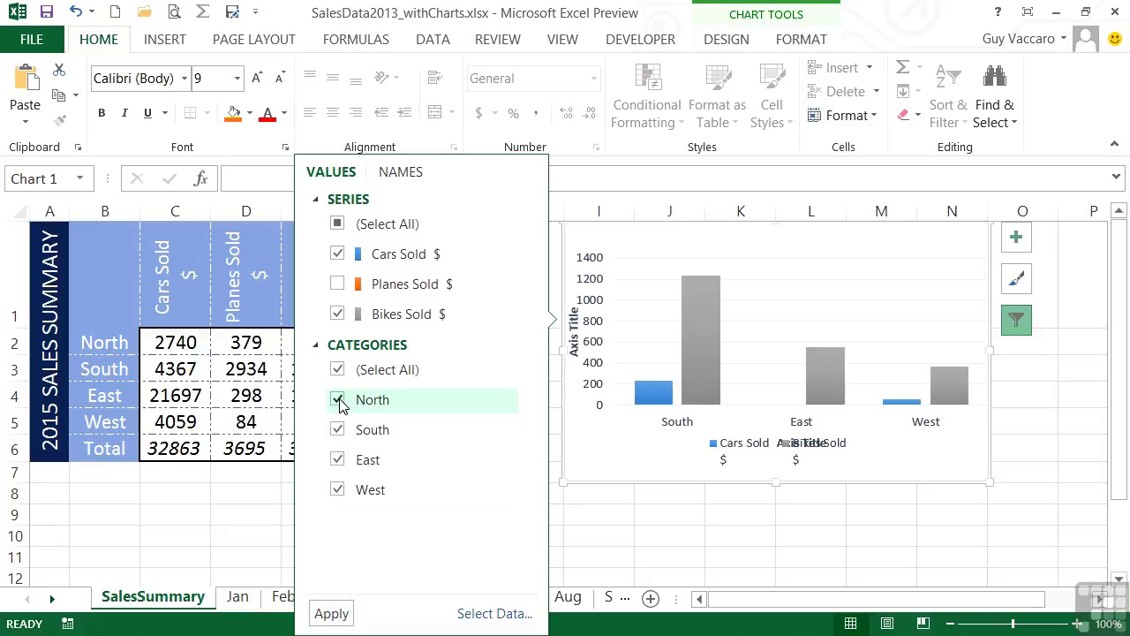
left_click(337, 284)
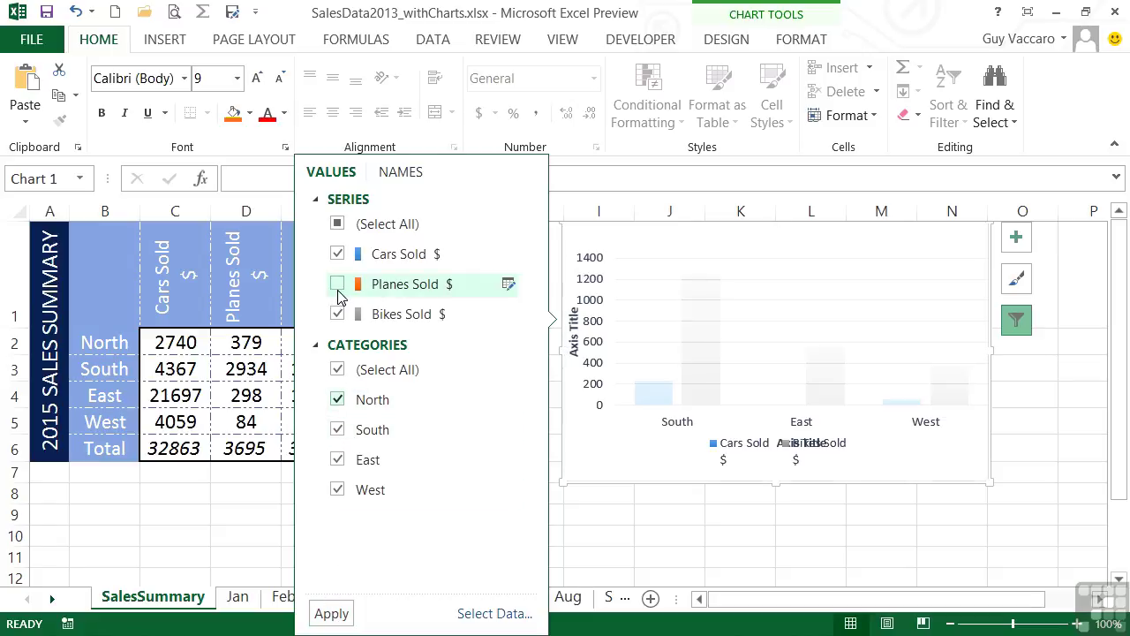
left_click(332, 613)
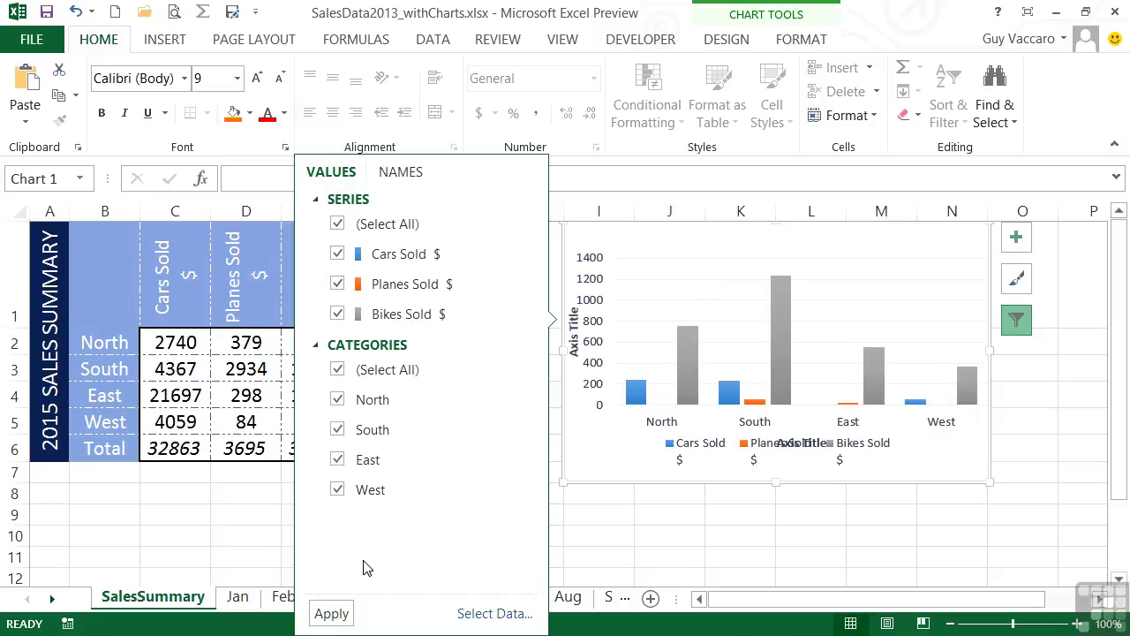
left_click(1018, 323)
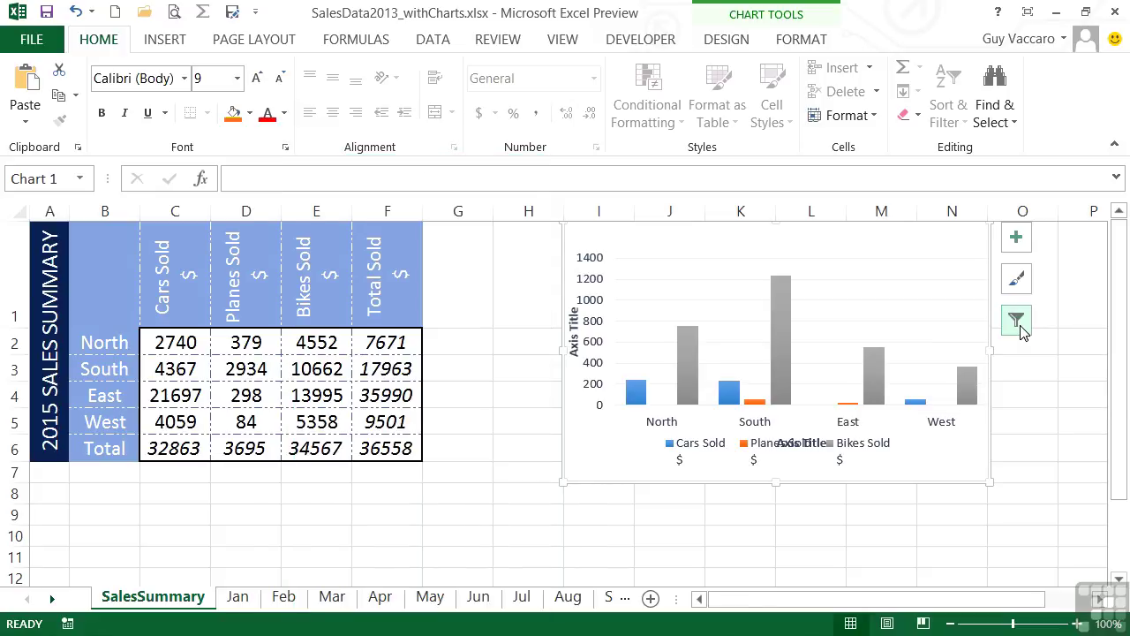
left_click(1017, 239)
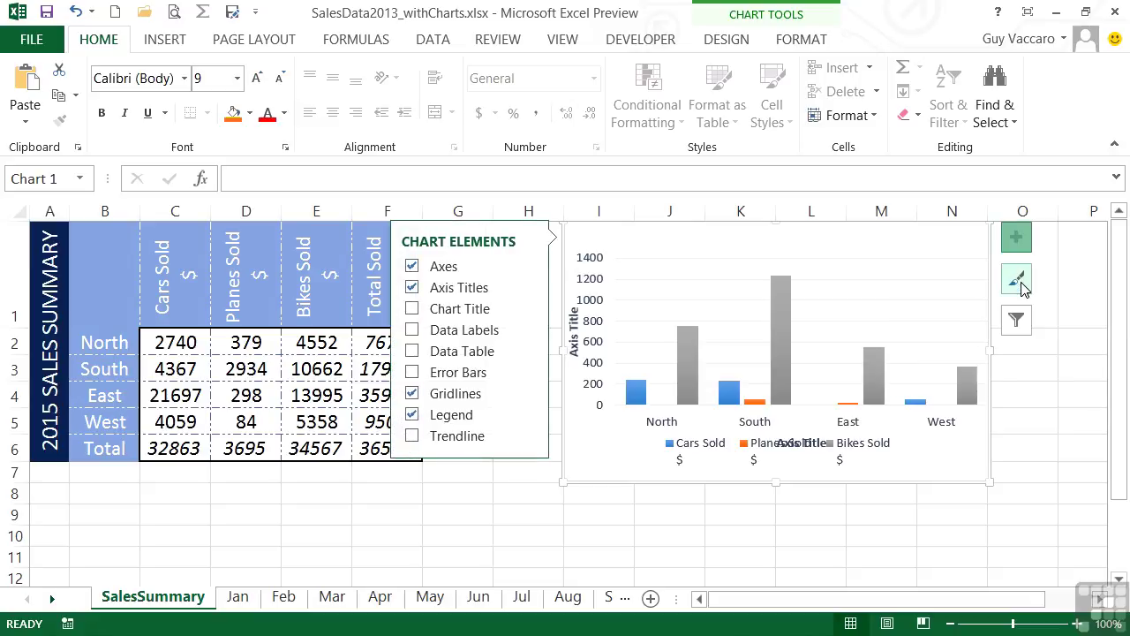
left_click(1017, 281)
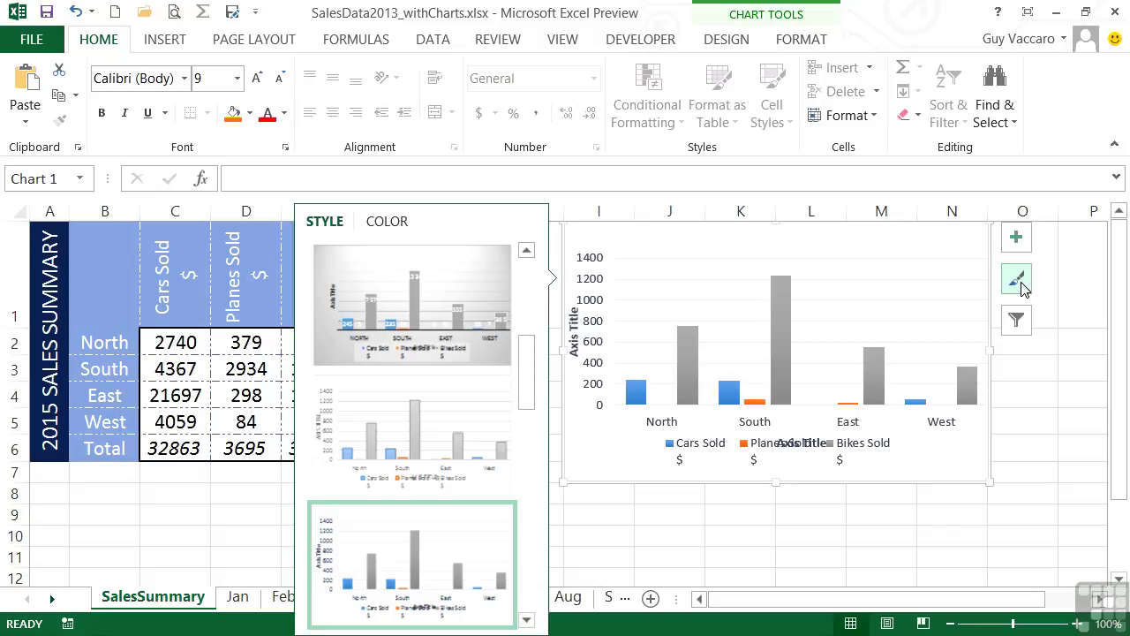
left_click(1017, 320)
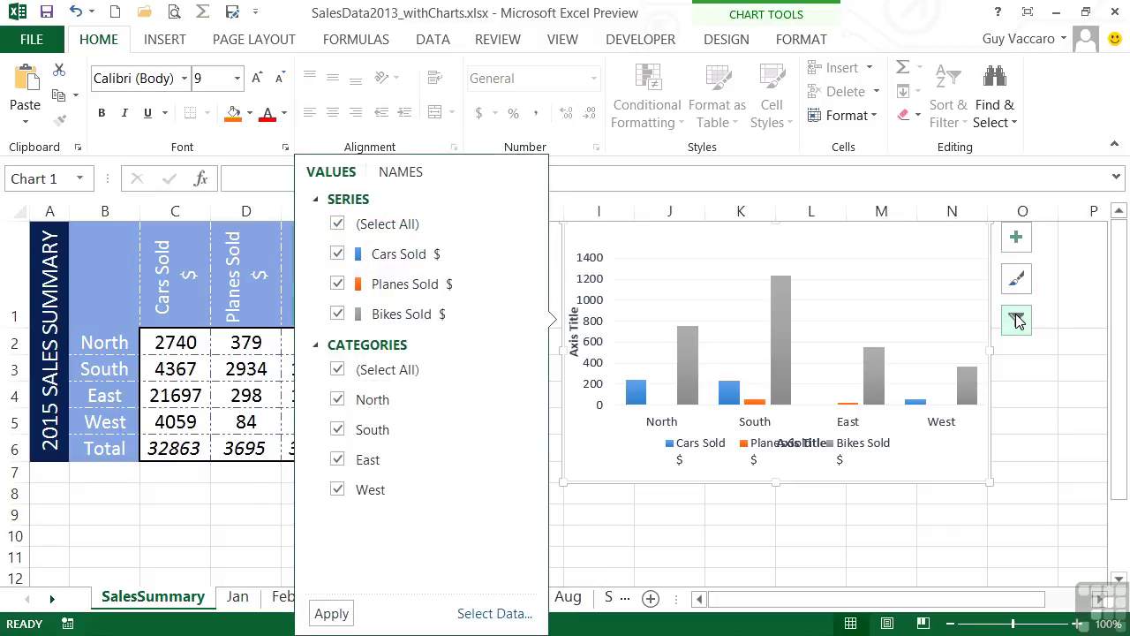